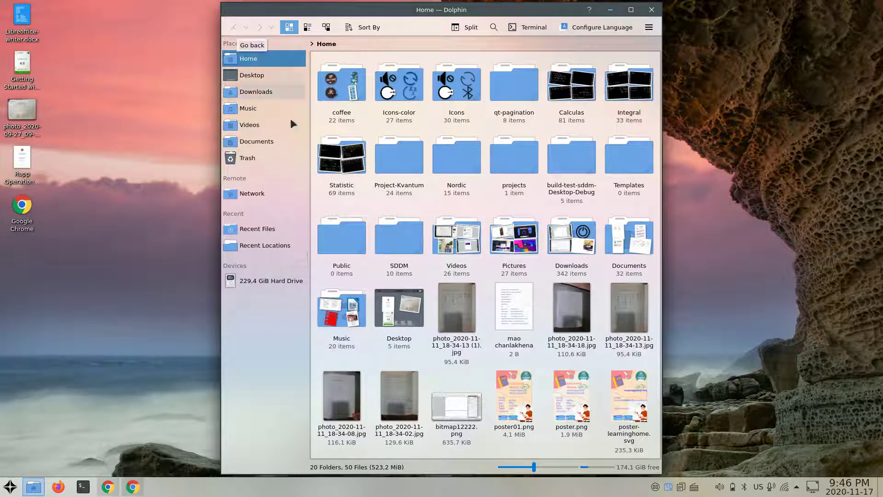
Open the Statistic folder and go back to Home
{"action": "left_click", "coordinate": [343, 170]}
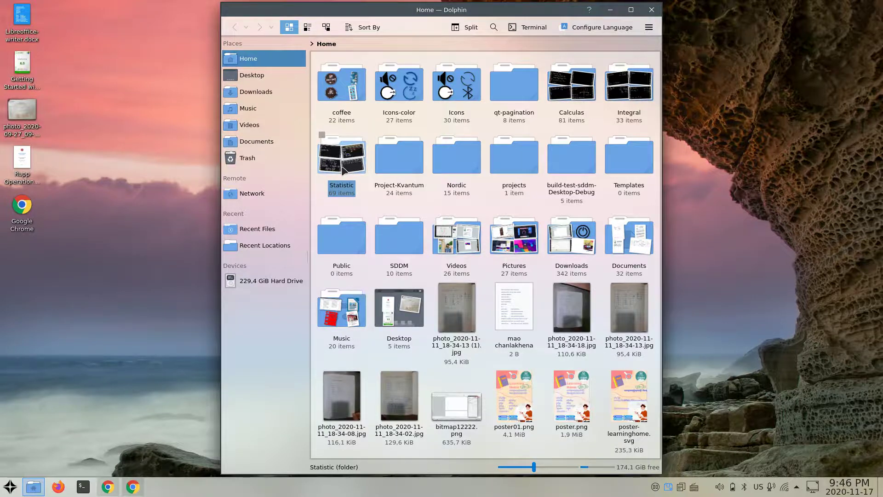
{"action": "double_click", "coordinate": [342, 168]}
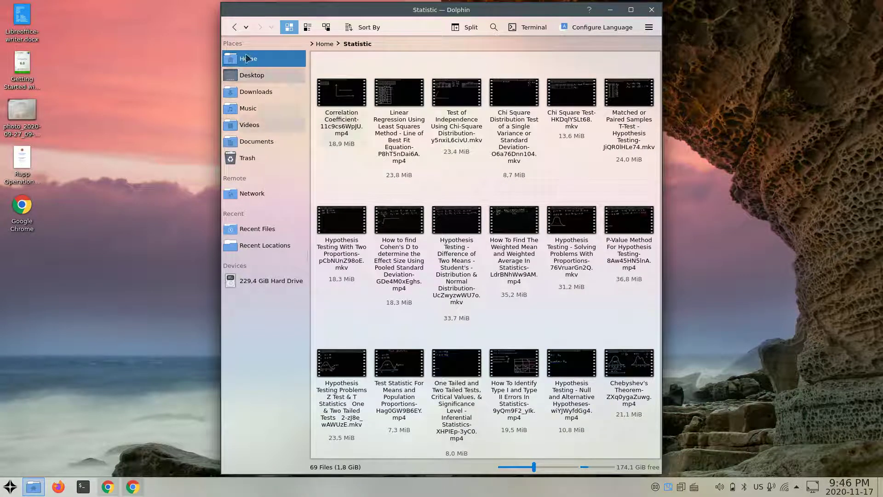
{"action": "left_click", "coordinate": [235, 28]}
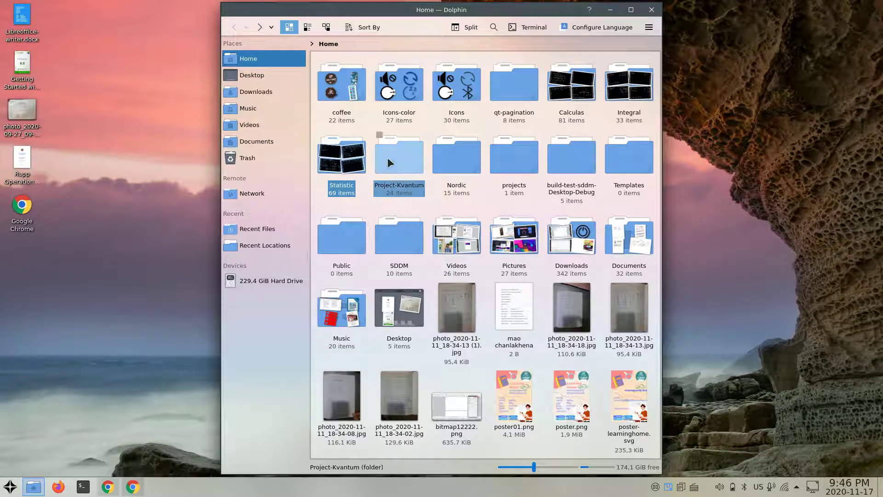
Go forward to the Statistic folder and back to Home twice through the navigation history
{"action": "left_click", "coordinate": [261, 27]}
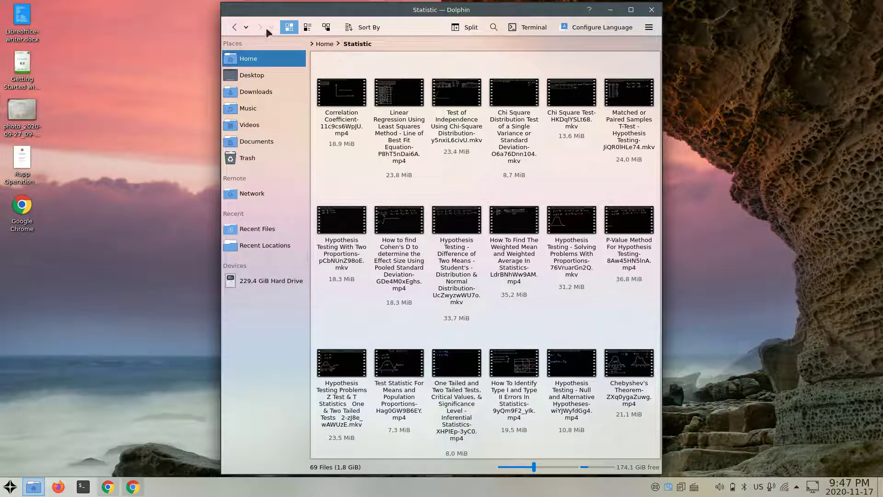
{"action": "left_click", "coordinate": [234, 27]}
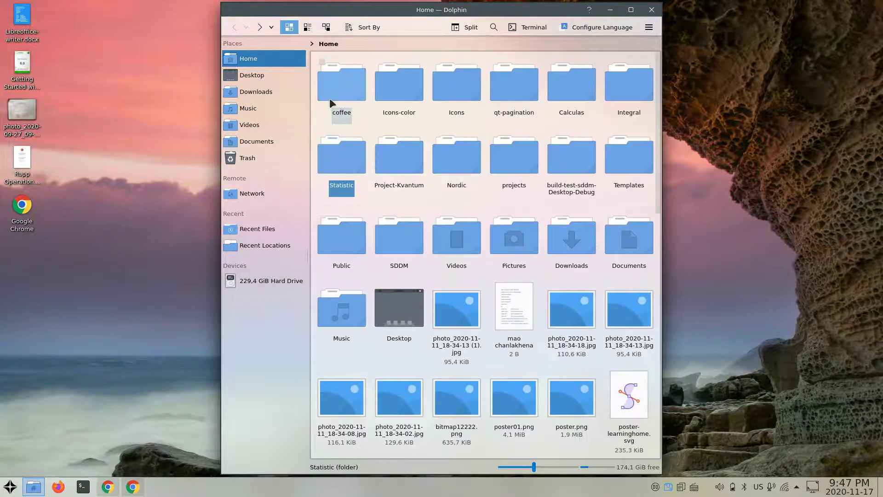
{"action": "left_click", "coordinate": [261, 28]}
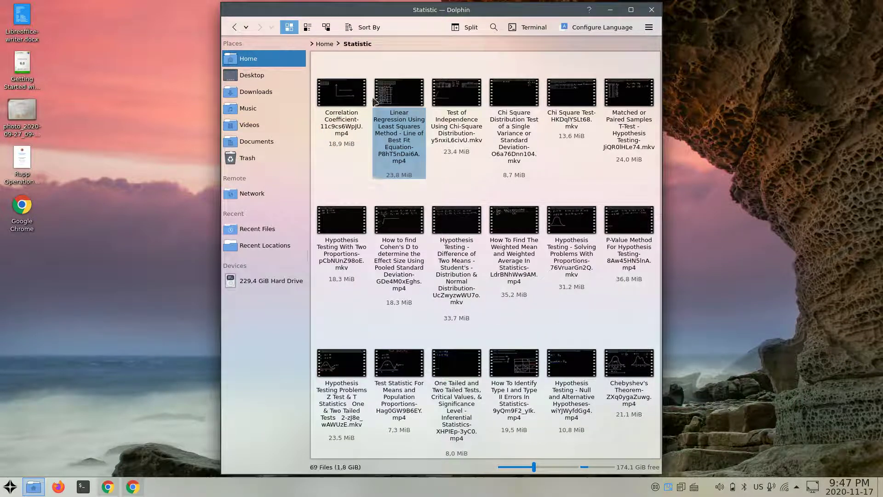
{"action": "left_click", "coordinate": [235, 27]}
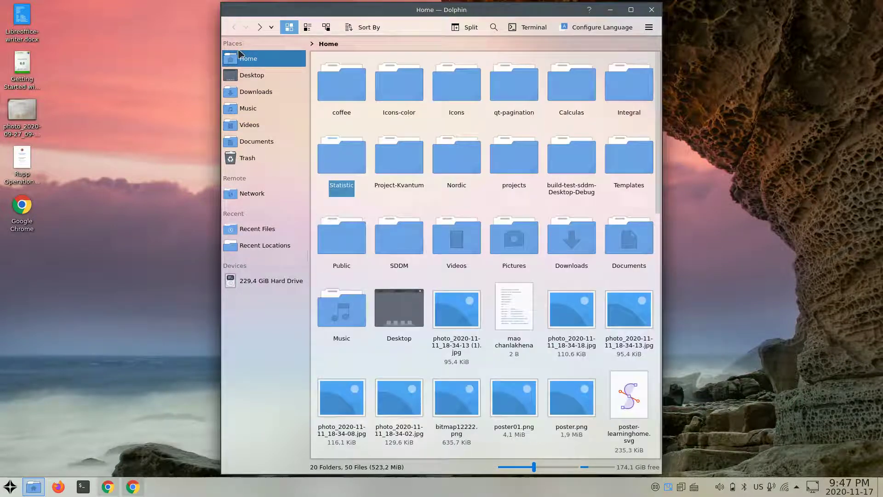
Show the Home folder in Icons view, Compact view and finally Details view
{"action": "left_click", "coordinate": [289, 29]}
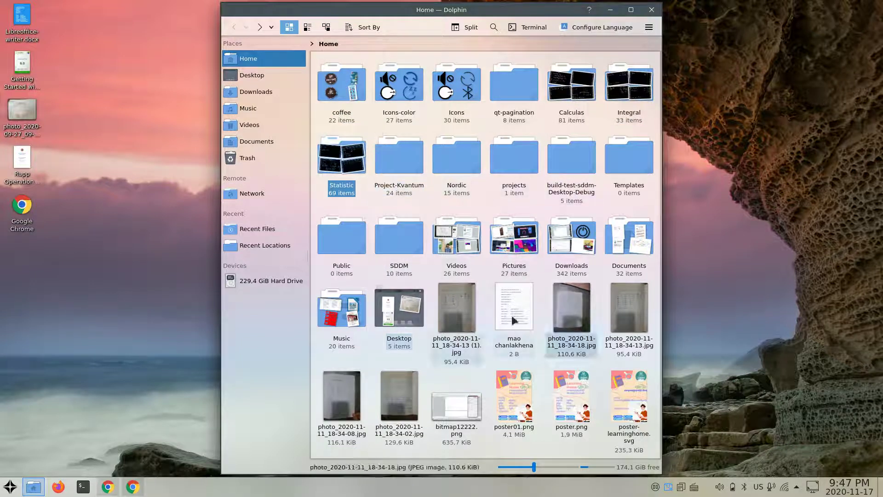
{"action": "left_click", "coordinate": [307, 28]}
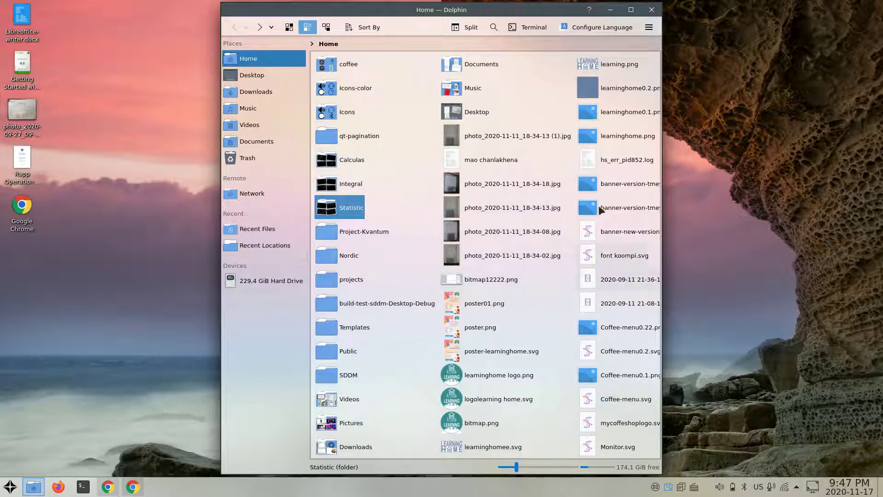
{"action": "left_click", "coordinate": [327, 28]}
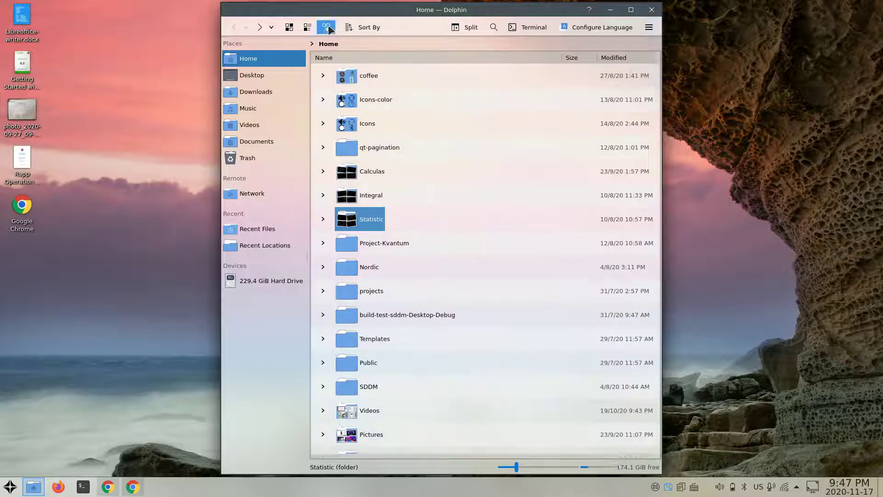
Expand and collapse the coffee folder's contents within the details list
{"action": "left_click", "coordinate": [322, 75]}
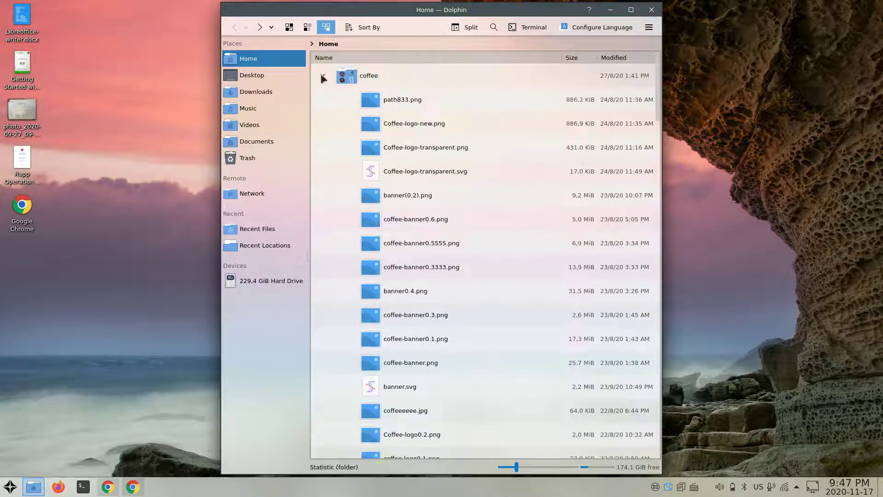
{"action": "left_click", "coordinate": [323, 75]}
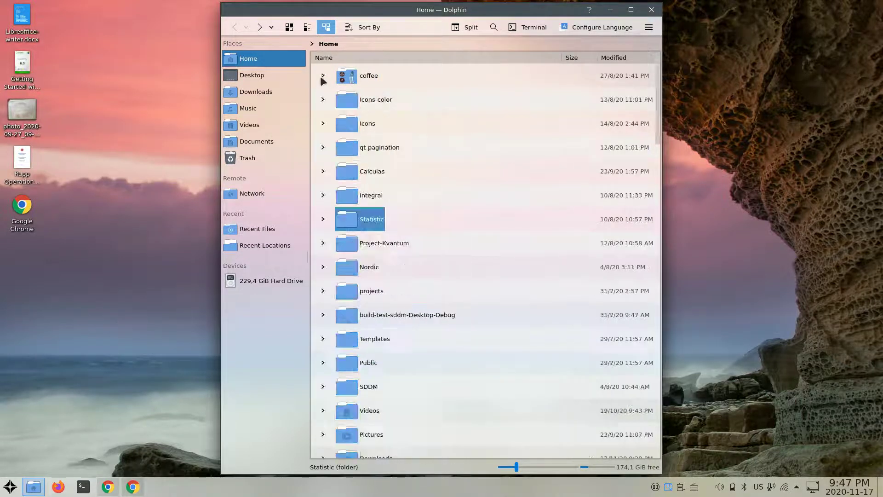
{"action": "left_click", "coordinate": [323, 75]}
{"action": "left_click", "coordinate": [323, 75]}
{"action": "left_click", "coordinate": [323, 75]}
Switch to Compact view, open the Integral folder and return to Home
{"action": "left_click", "coordinate": [308, 28]}
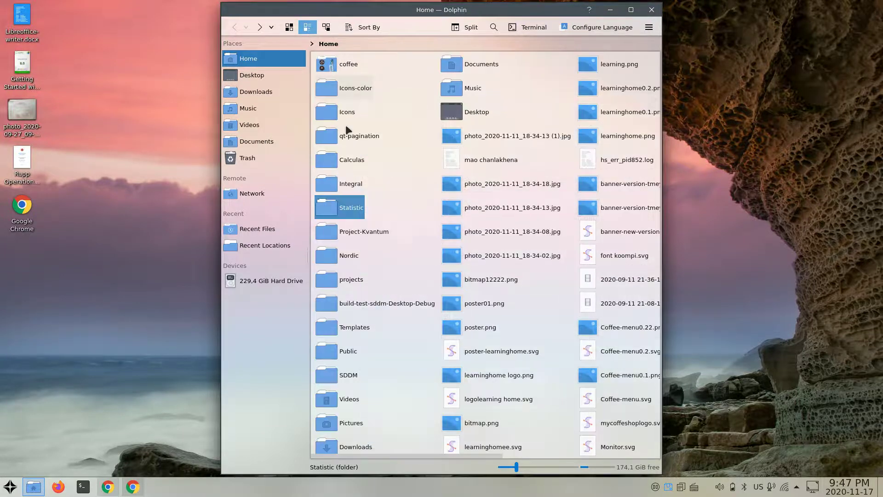
{"action": "left_click", "coordinate": [347, 184]}
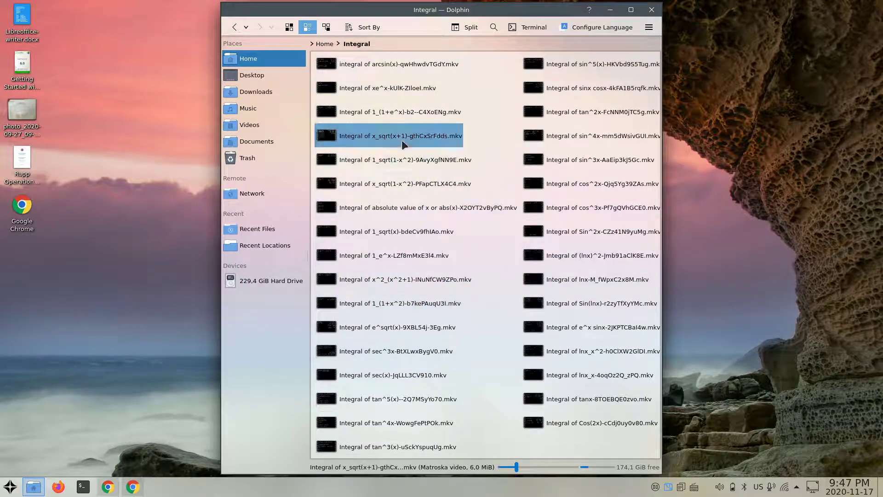
{"action": "left_click", "coordinate": [324, 44]}
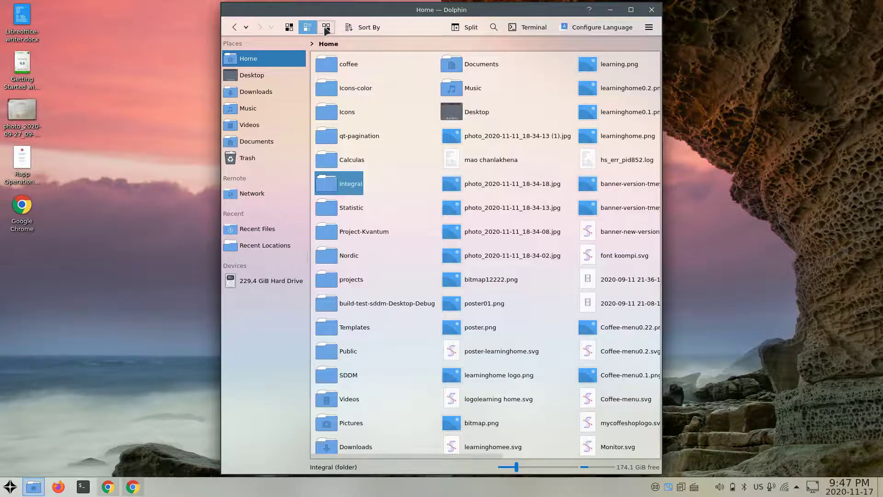
Switch Home to Details view and expand the coffee folder to look through its files
{"action": "left_click", "coordinate": [326, 28]}
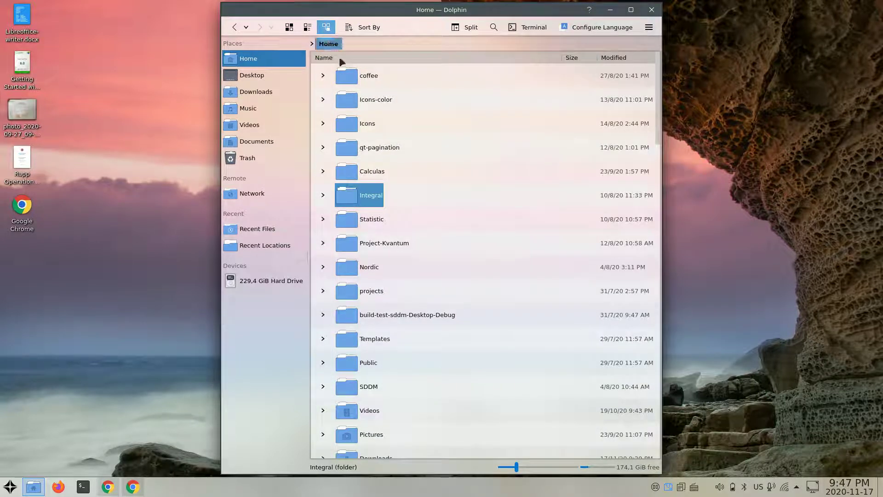
{"action": "left_click", "coordinate": [323, 76]}
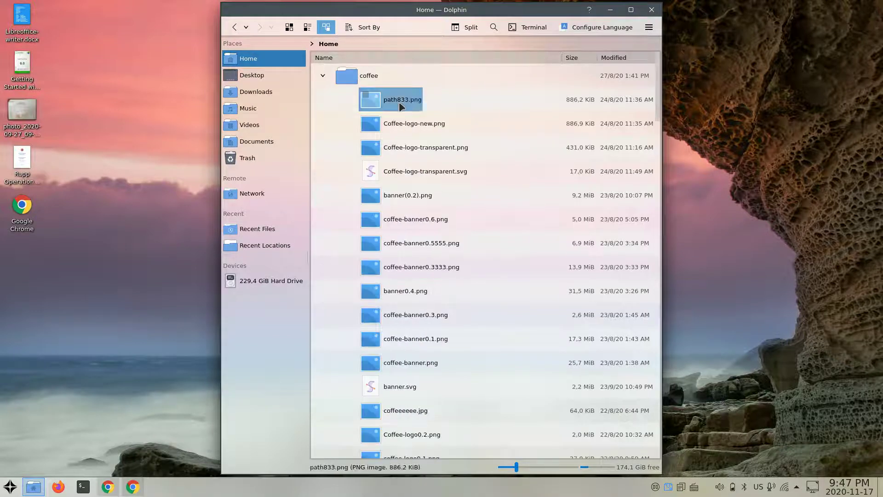
{"action": "left_click", "coordinate": [377, 130]}
{"action": "scroll", "coordinate": [408, 197], "scroll_direction": "down", "scroll_amount": 2}
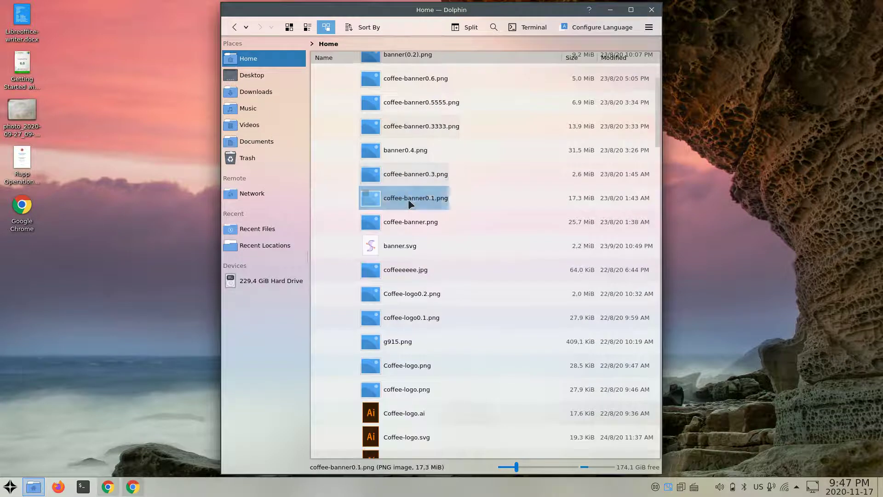
Switch Home to Compact view and sort the items by Name
{"action": "left_click", "coordinate": [364, 29]}
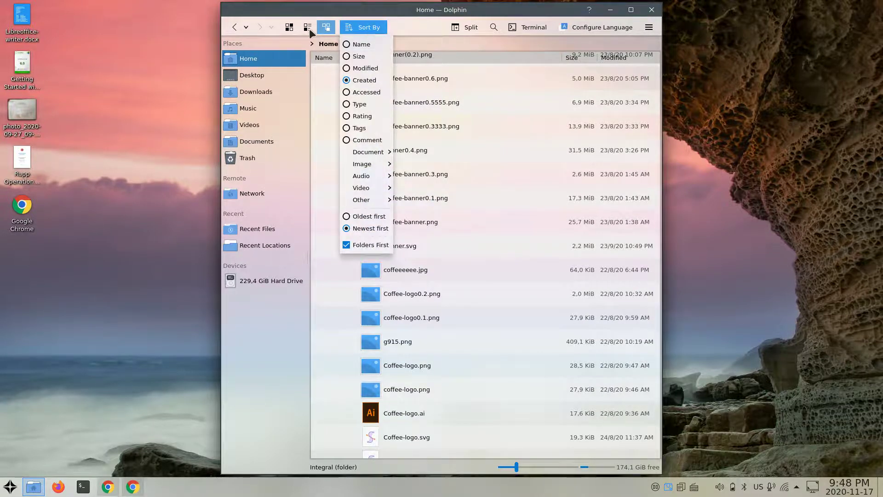
{"action": "left_click", "coordinate": [312, 28]}
{"action": "left_click", "coordinate": [372, 28]}
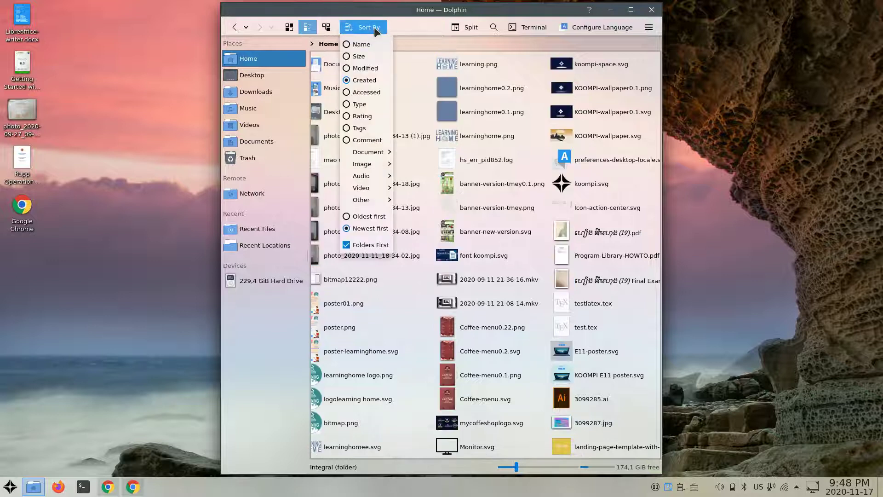
{"action": "left_click", "coordinate": [373, 56]}
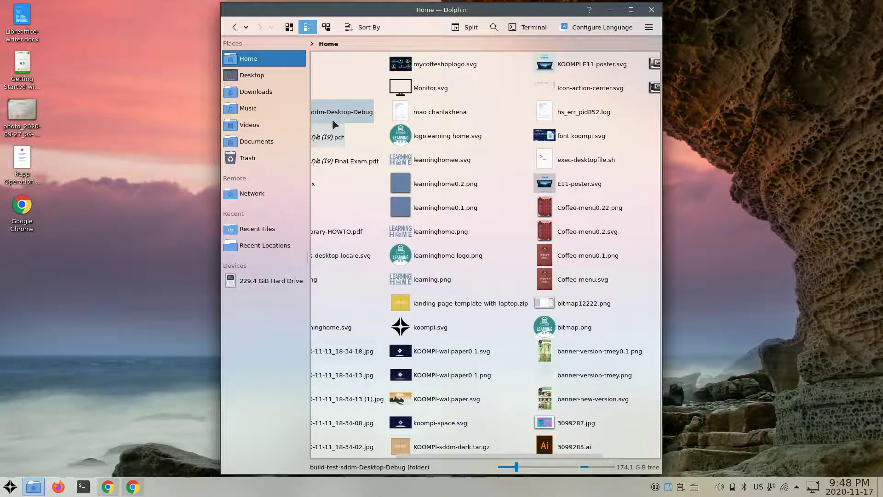
Sort the Home folder's items by Created and return to the beginning of the list
{"action": "left_click", "coordinate": [371, 28]}
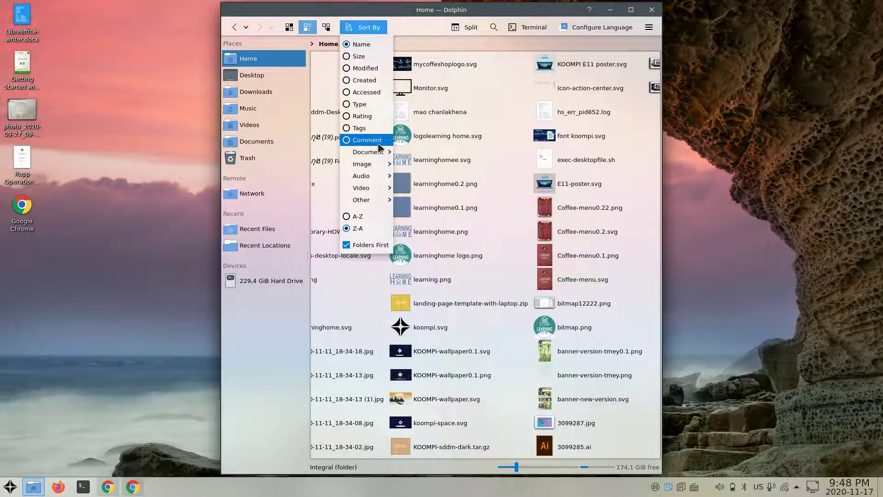
{"action": "mouse_move", "coordinate": [382, 155]}
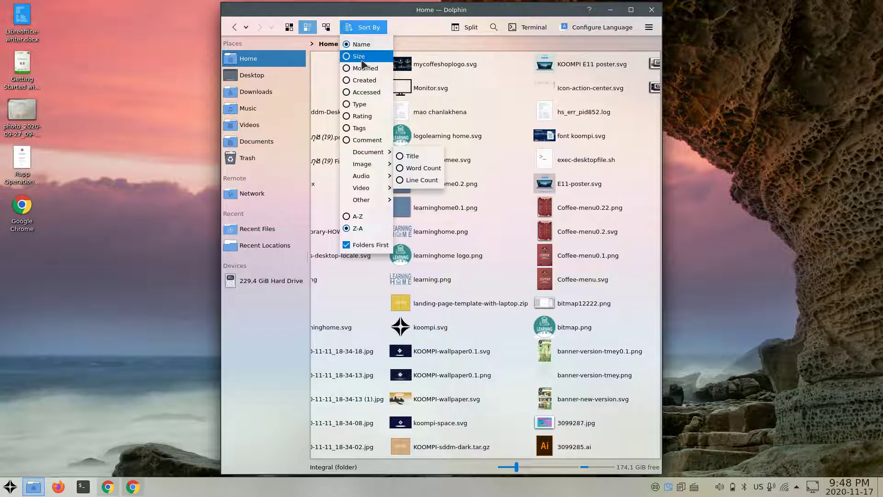
{"action": "left_click", "coordinate": [363, 77]}
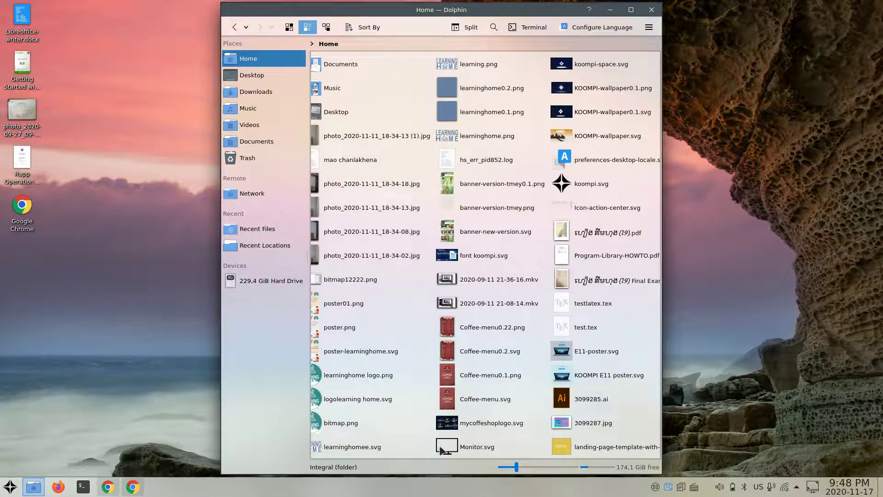
{"action": "left_click_drag", "start_coordinate": [443, 454], "coordinate": [358, 454]}
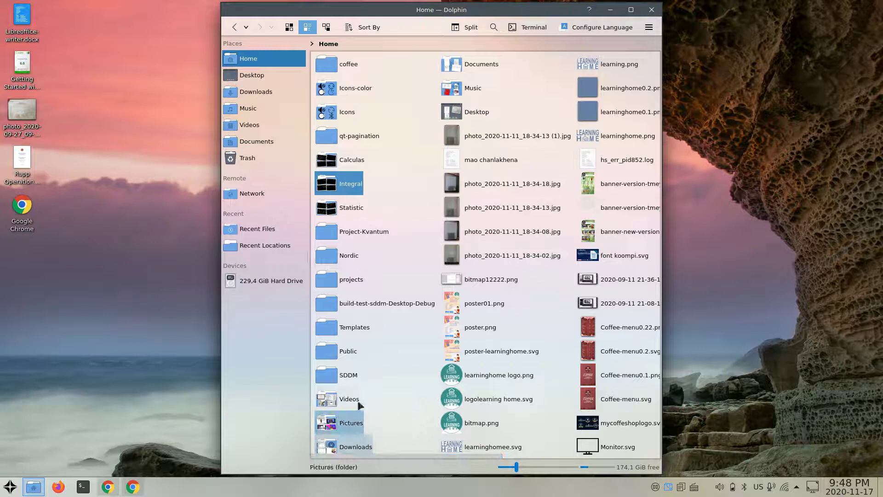
Split the view into two panes and maximize the file manager window
{"action": "left_click", "coordinate": [470, 27]}
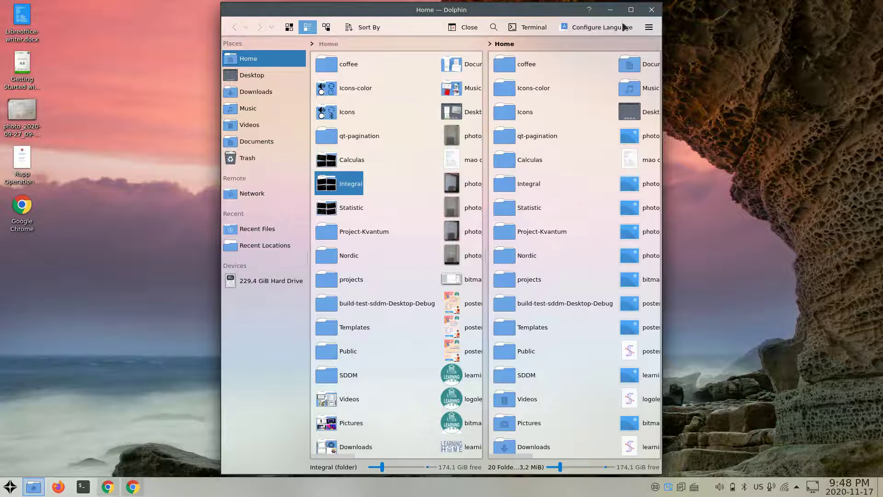
{"action": "left_click", "coordinate": [631, 9]}
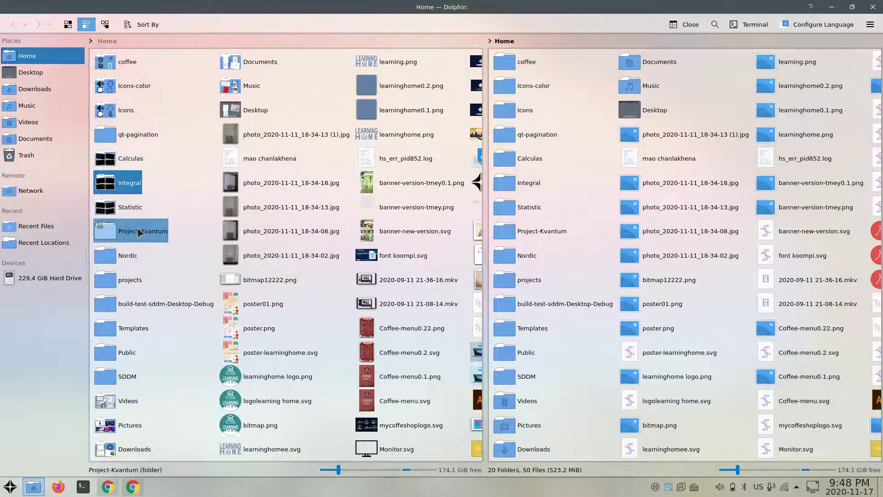
Open the Calculas folder in the first pane in Icons view and the Integral folder in the second pane
{"action": "double_click", "coordinate": [125, 158]}
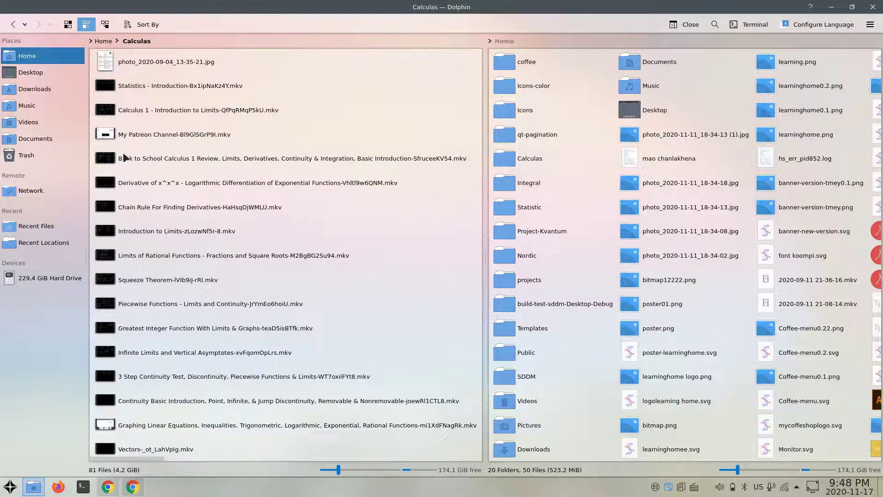
{"action": "left_click", "coordinate": [73, 25]}
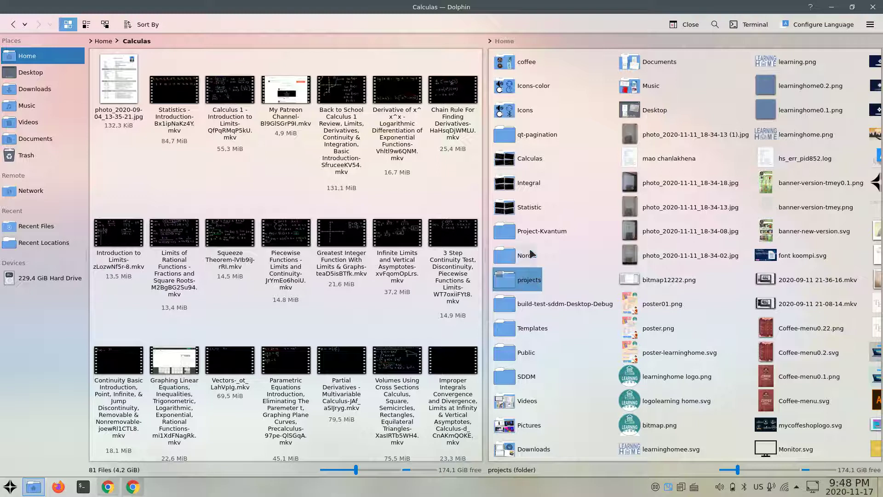
{"action": "left_click", "coordinate": [521, 186]}
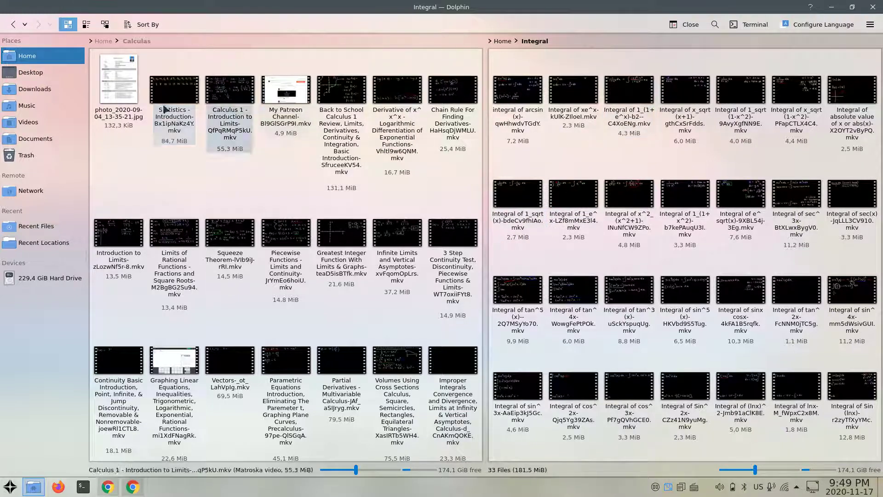
Close the Integral pane and return from the Calculas folder to Home
{"action": "left_click", "coordinate": [684, 26]}
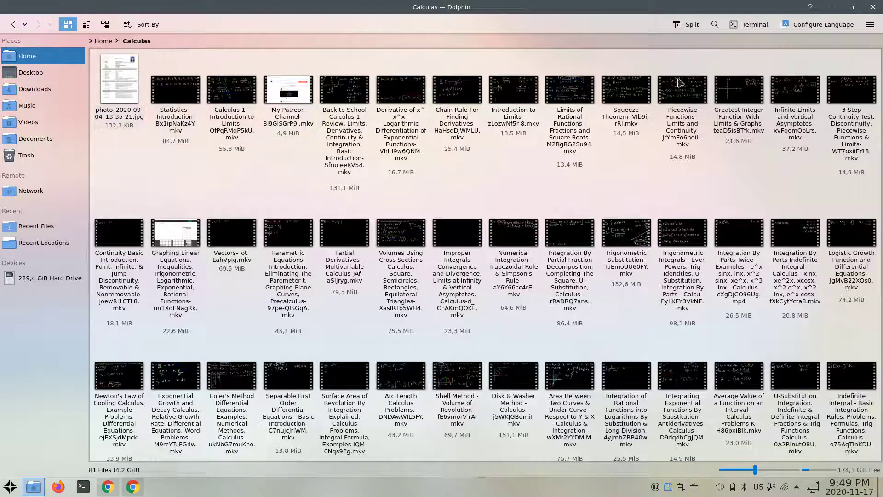
{"action": "left_click", "coordinate": [103, 42]}
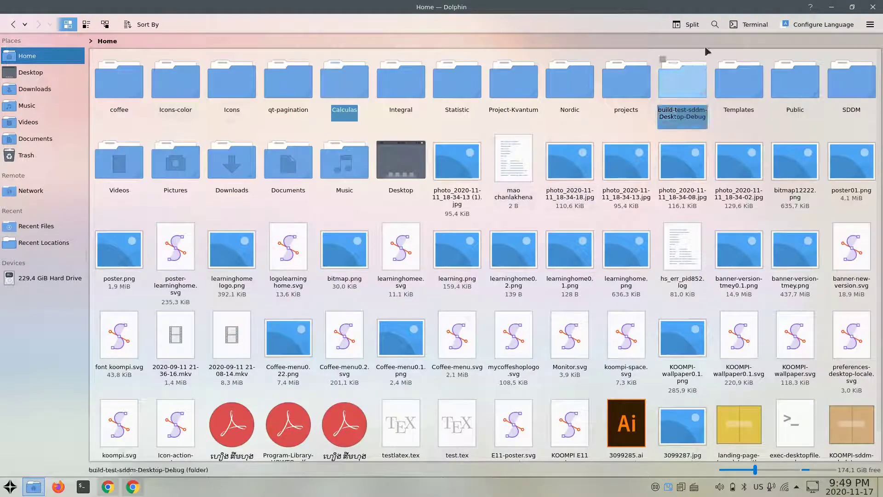
Show the file search bar, and open and close the built-in terminal panel
{"action": "left_click", "coordinate": [714, 25]}
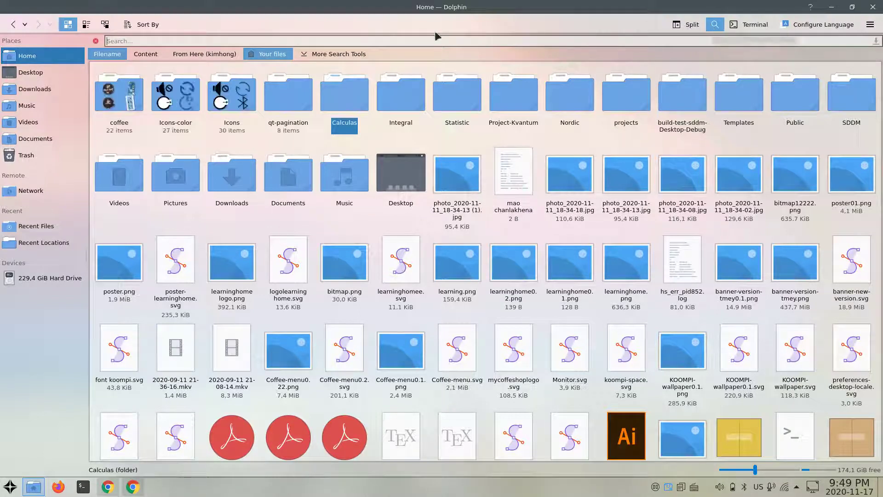
{"action": "left_click", "coordinate": [738, 26]}
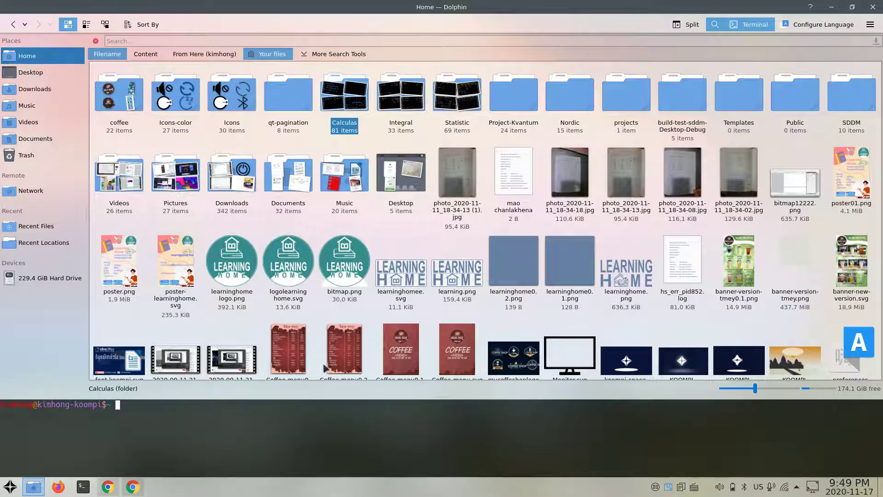
{"action": "left_click", "coordinate": [731, 25]}
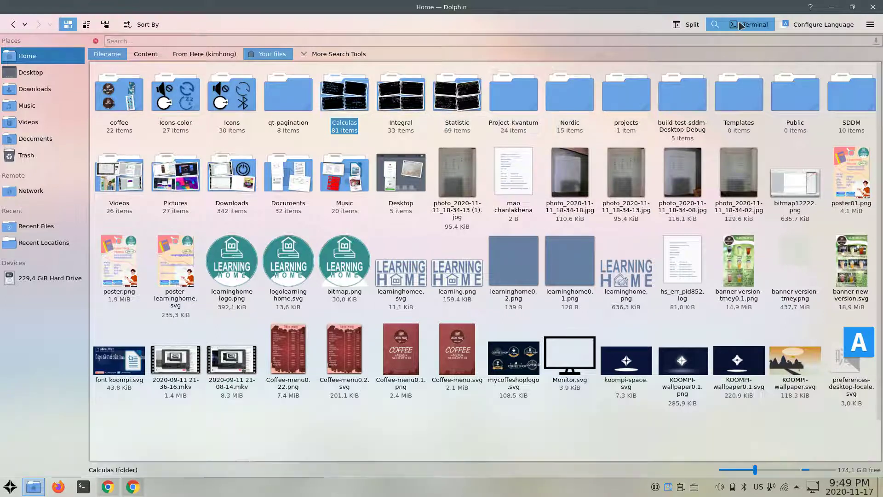
Set the file manager's primary language to Khmer, and close and reopen the program to apply it
{"action": "left_click", "coordinate": [812, 29]}
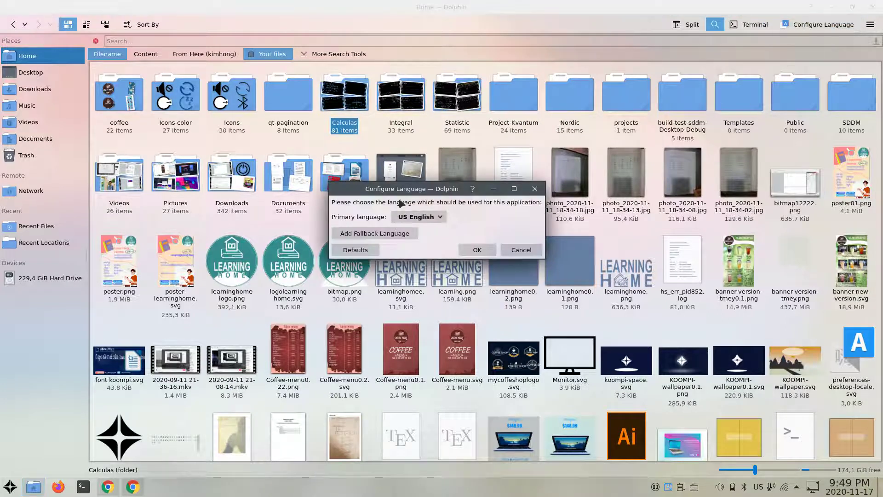
{"action": "left_click_drag", "start_coordinate": [393, 193], "coordinate": [341, 194]}
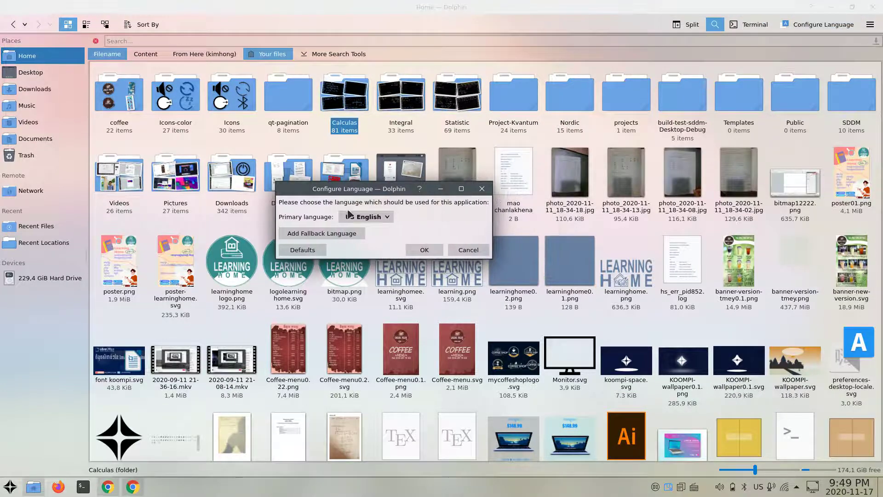
{"action": "left_click", "coordinate": [373, 217]}
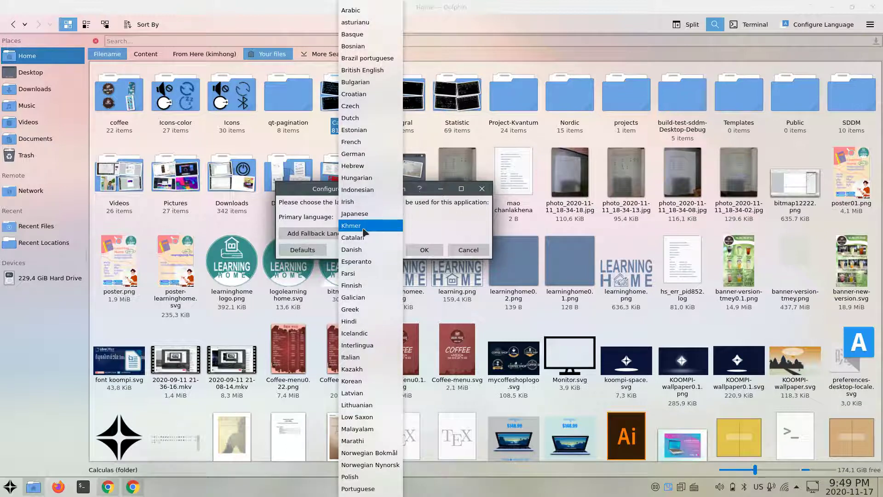
{"action": "left_click", "coordinate": [371, 226]}
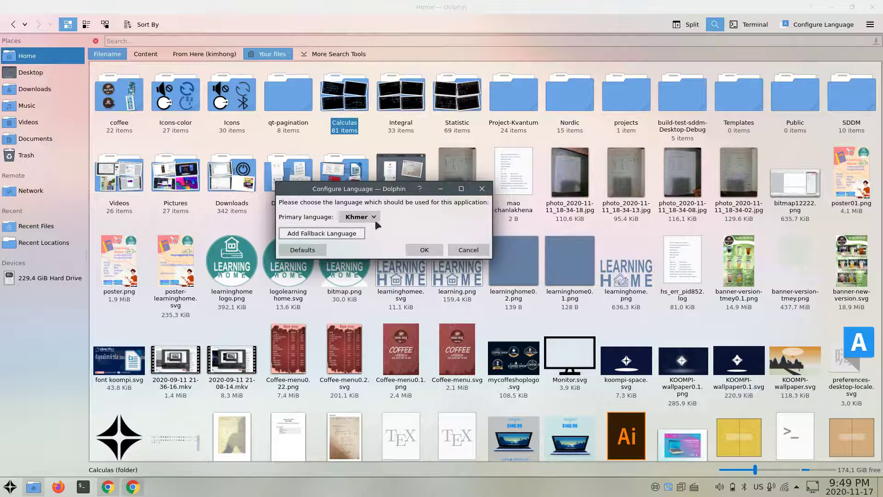
{"action": "left_click", "coordinate": [424, 250]}
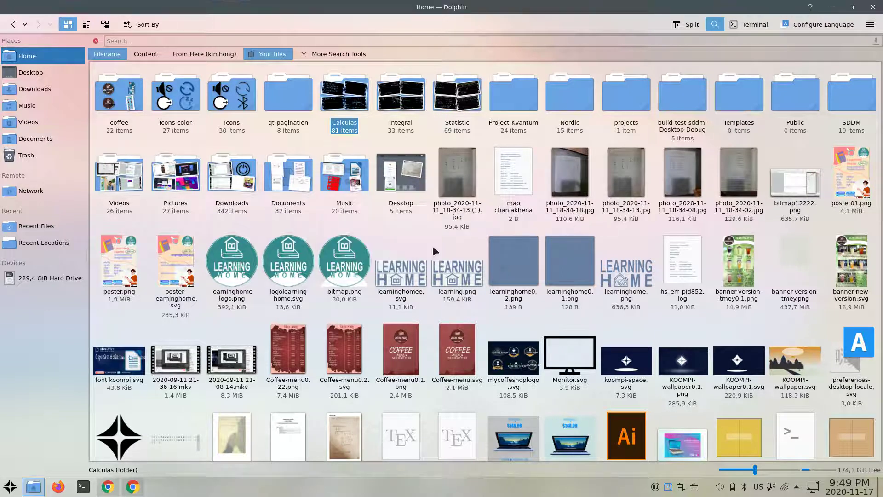
{"action": "left_click", "coordinate": [876, 9]}
{"action": "left_click", "coordinate": [33, 487]}
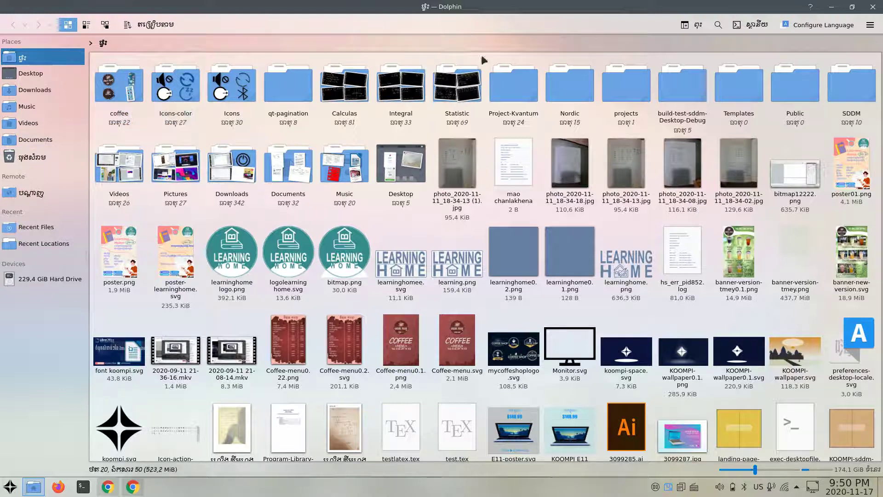
Set the primary language back to US English, and restart the file manager to apply it
{"action": "left_click", "coordinate": [816, 25]}
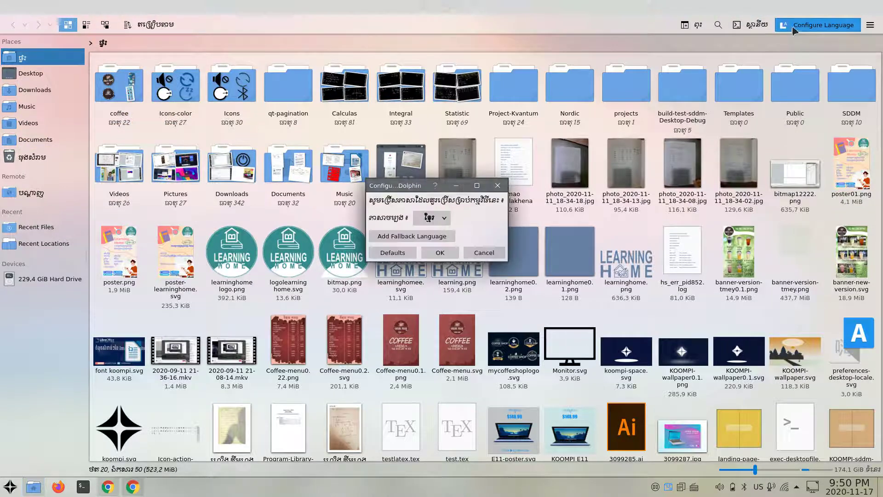
{"action": "left_click", "coordinate": [434, 219]}
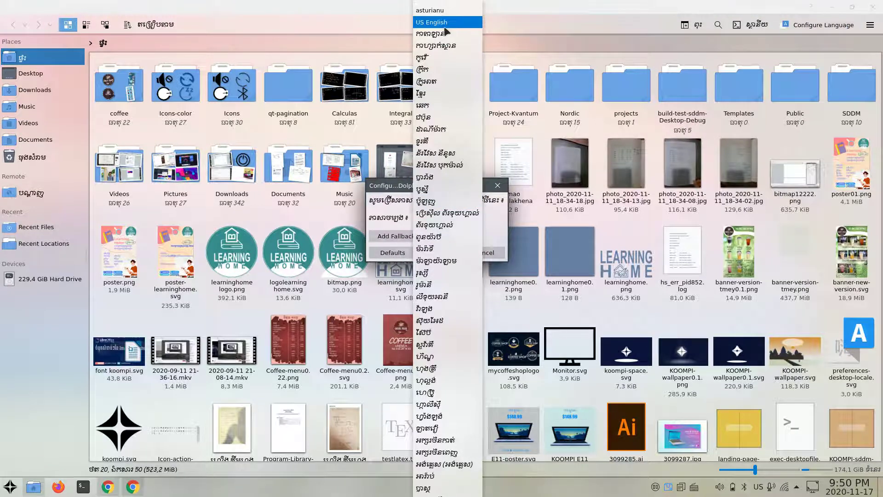
{"action": "left_click", "coordinate": [431, 22]}
{"action": "left_click", "coordinate": [443, 253]}
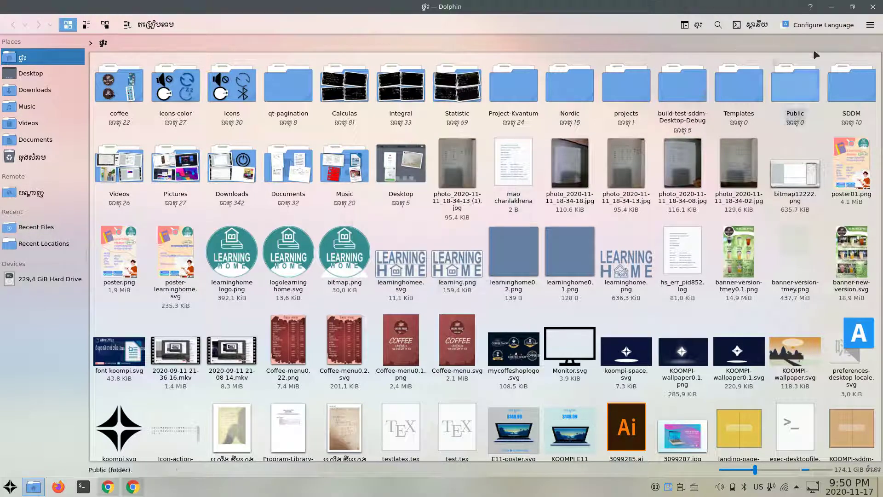
{"action": "left_click", "coordinate": [876, 25]}
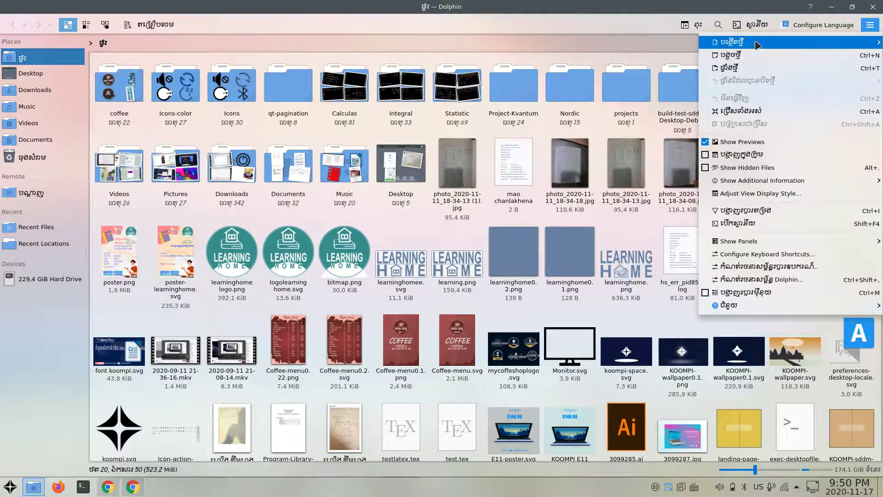
{"action": "mouse_move", "coordinate": [777, 45]}
{"action": "left_click", "coordinate": [515, 42]}
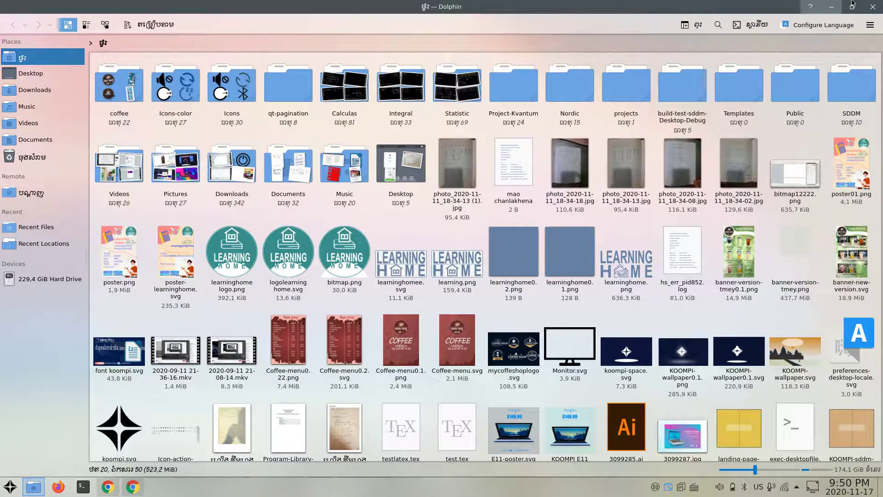
{"action": "left_click", "coordinate": [873, 7]}
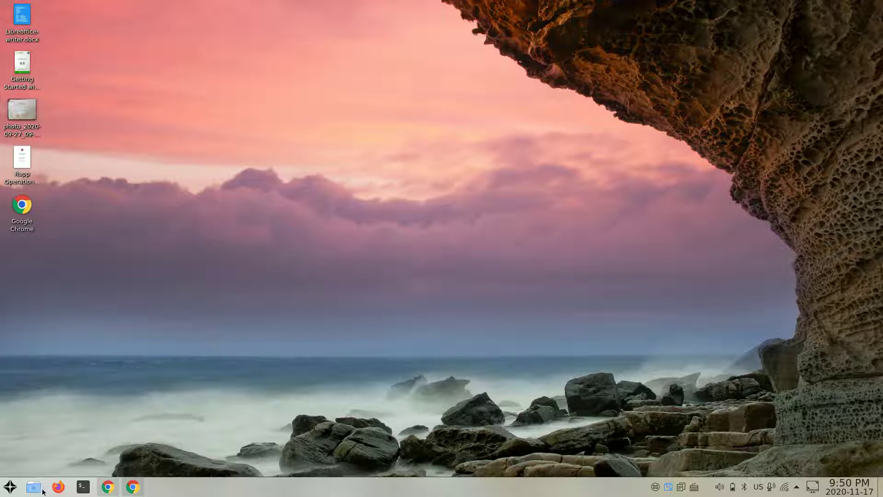
{"action": "key", "text": "super+e"}
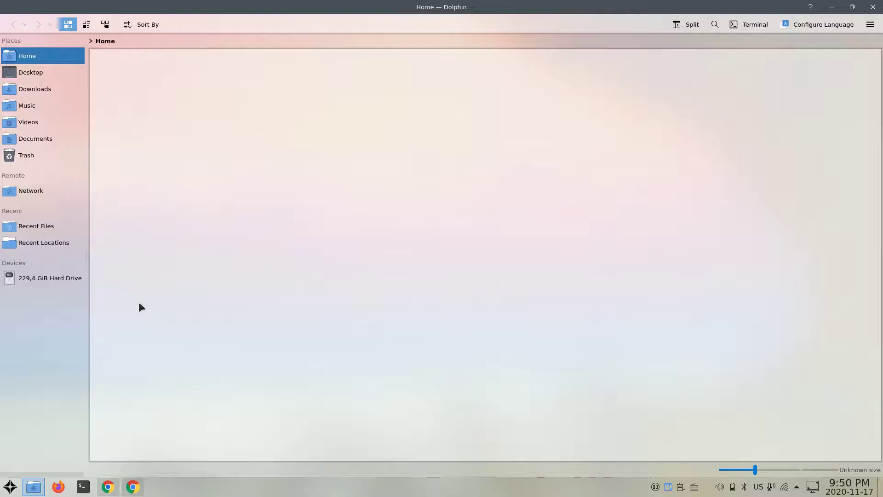
Open a second file manager window, move it aside over the first one and close it
{"action": "left_click", "coordinate": [867, 25]}
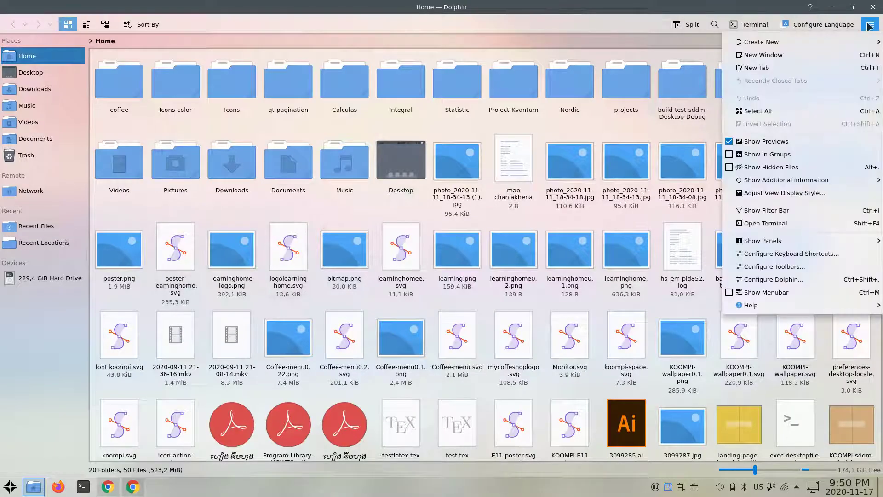
{"action": "mouse_move", "coordinate": [841, 47]}
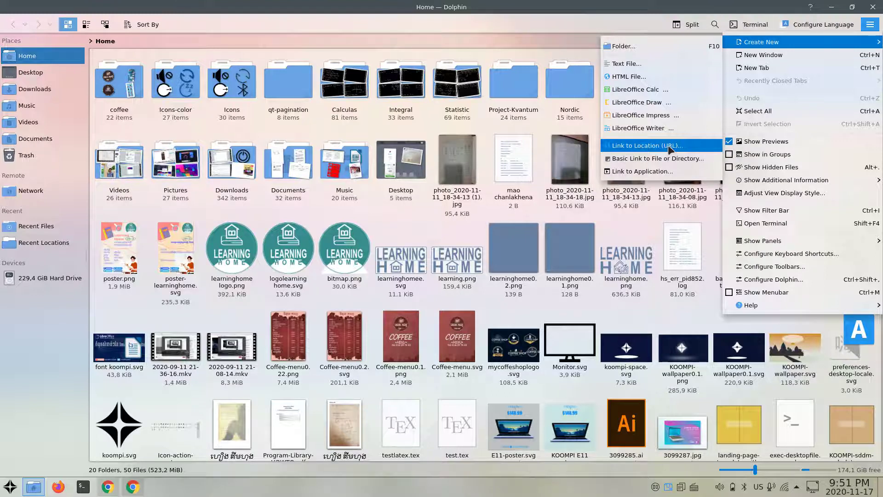
{"action": "left_click", "coordinate": [778, 51]}
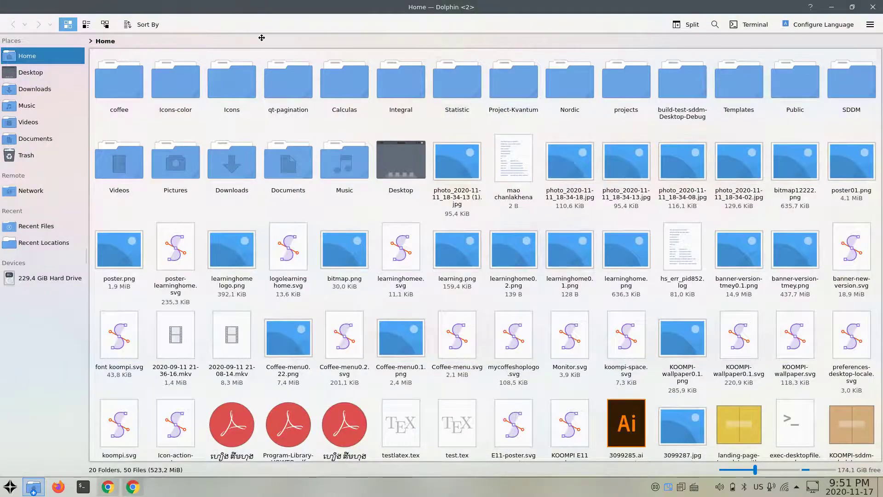
{"action": "left_click_drag", "start_coordinate": [262, 38], "coordinate": [331, 38]}
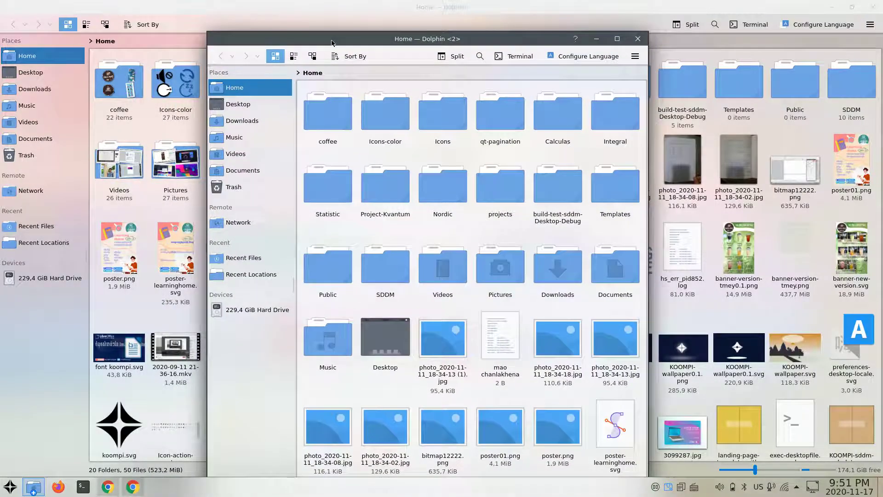
{"action": "left_click_drag", "start_coordinate": [295, 41], "coordinate": [358, 44]}
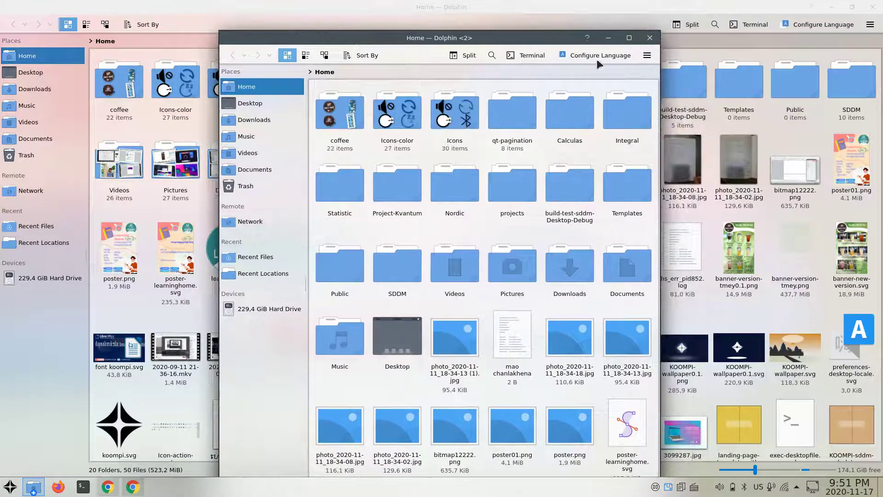
{"action": "left_click", "coordinate": [649, 38]}
Open a new tab for the Home folder and switch back and forth between the two tabs
{"action": "left_click", "coordinate": [869, 24]}
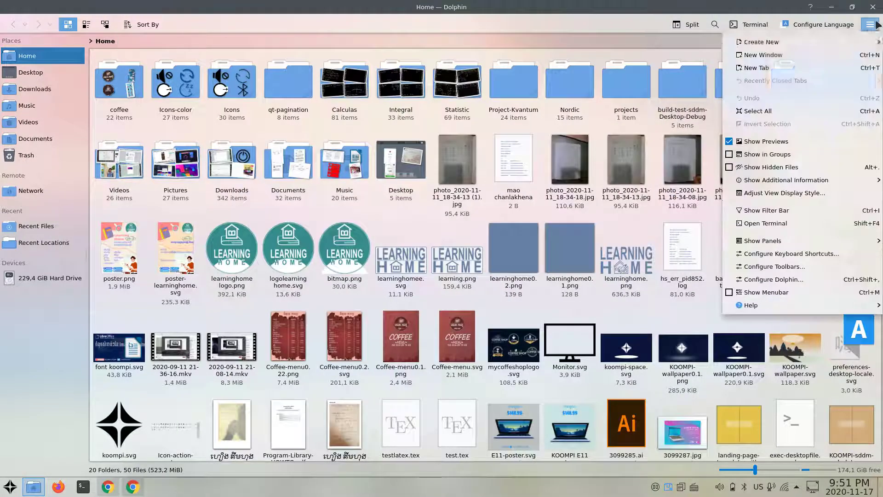
{"action": "left_click", "coordinate": [795, 67]}
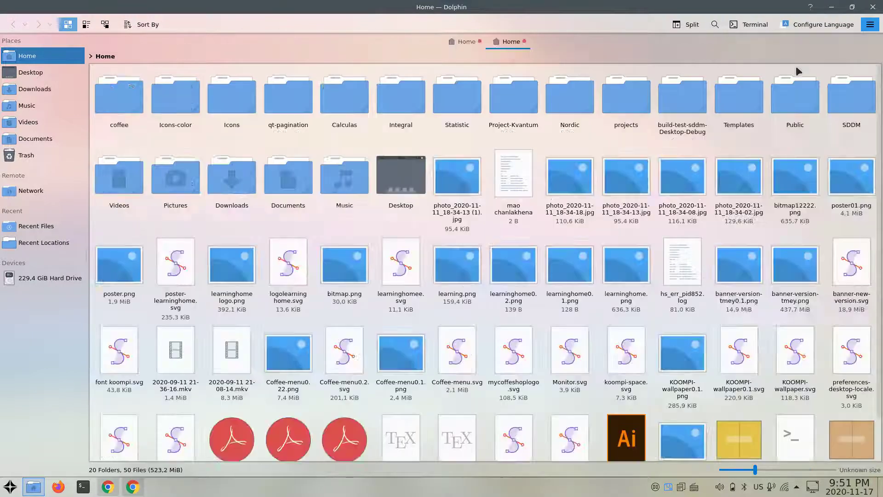
{"action": "left_click", "coordinate": [467, 42]}
{"action": "left_click", "coordinate": [510, 45]}
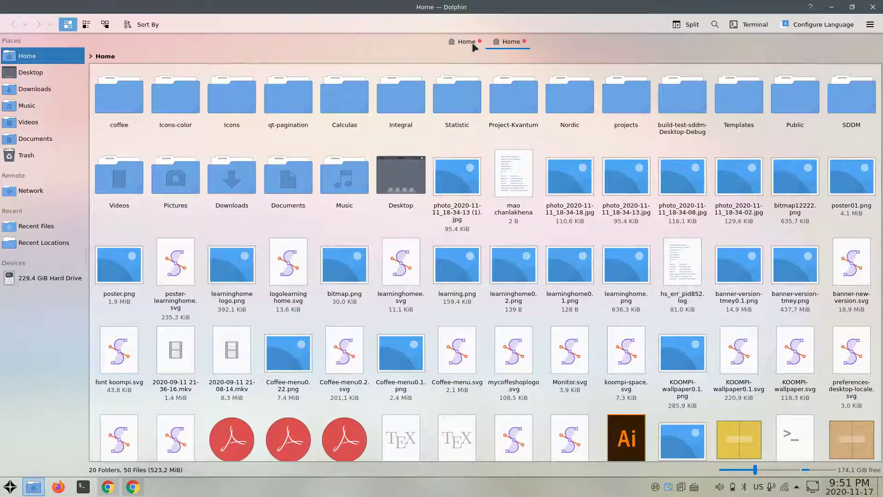
{"action": "left_click", "coordinate": [471, 43]}
{"action": "left_click", "coordinate": [514, 43]}
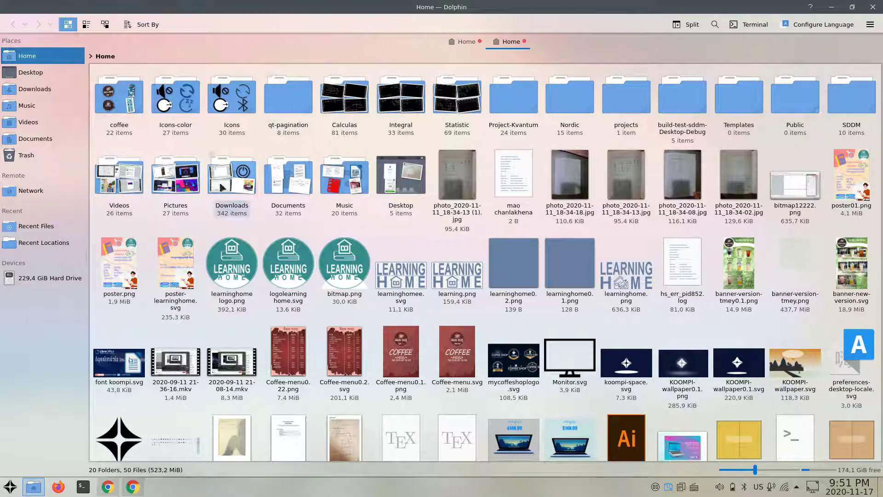
Open the Documents folder in the second tab, and select and deselect all of its items
{"action": "left_click", "coordinate": [42, 140]}
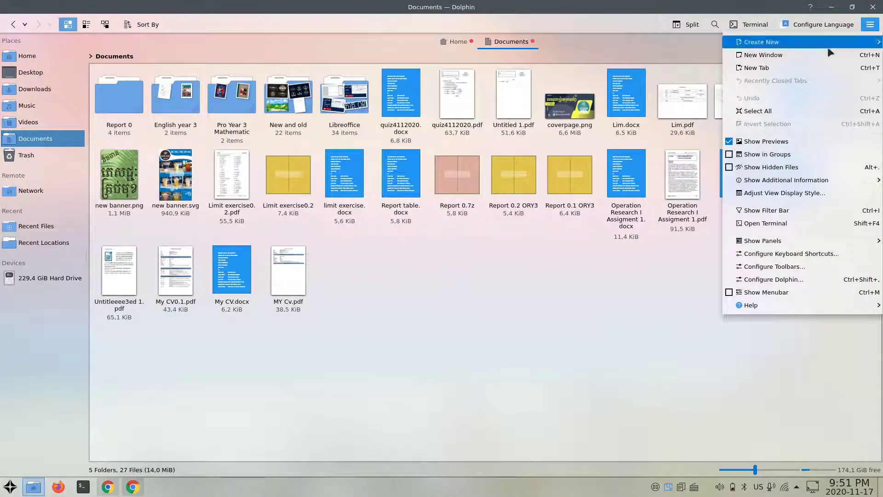
{"action": "left_click", "coordinate": [783, 113]}
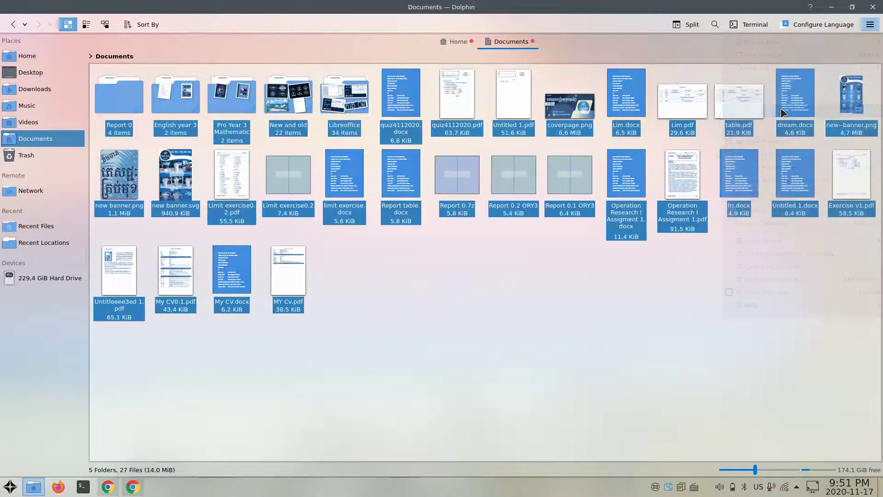
{"action": "left_click", "coordinate": [371, 341]}
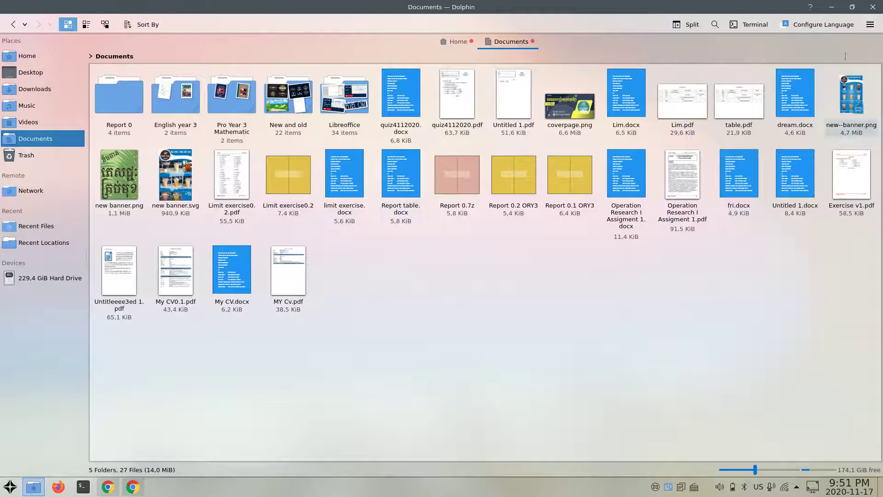
{"action": "left_click", "coordinate": [869, 24]}
{"action": "left_click", "coordinate": [785, 112]}
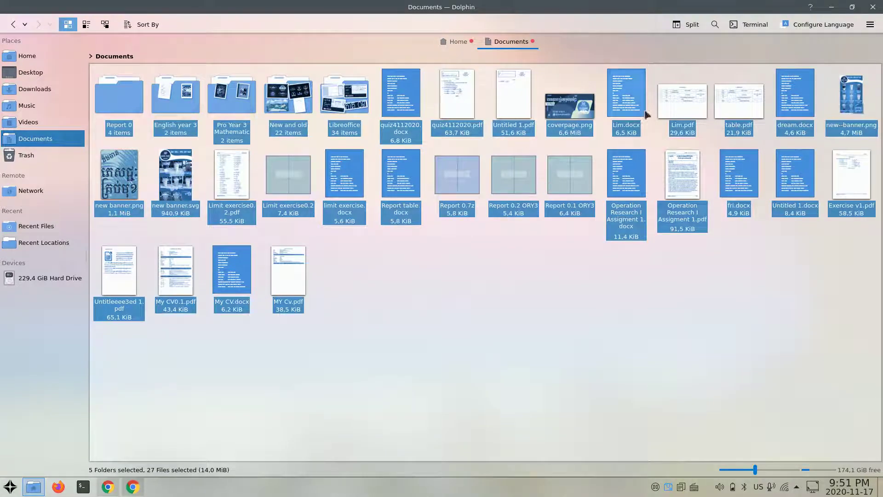
{"action": "left_click", "coordinate": [870, 24]}
{"action": "left_click", "coordinate": [603, 275]}
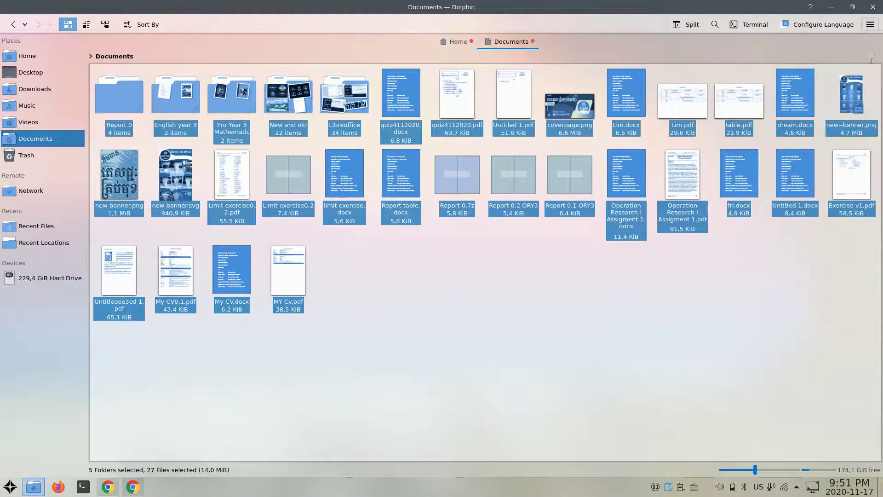
{"action": "left_click", "coordinate": [603, 276]}
{"action": "left_click", "coordinate": [870, 24]}
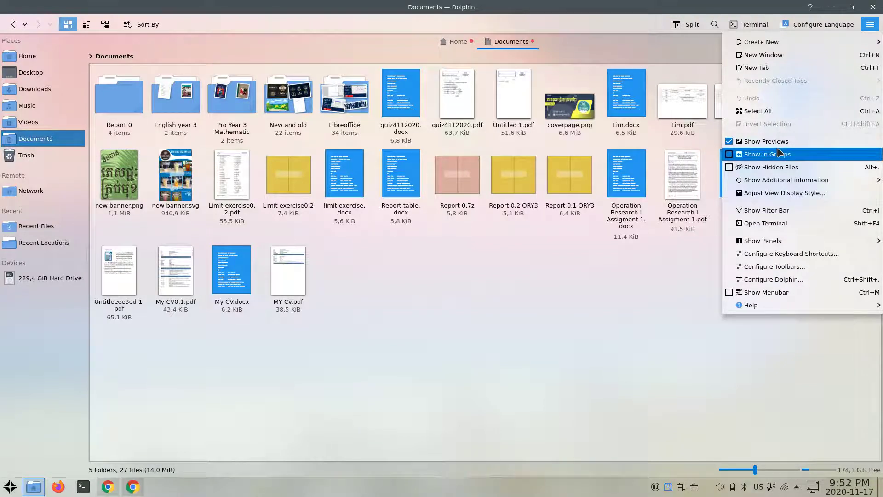
{"action": "left_click", "coordinate": [646, 277]}
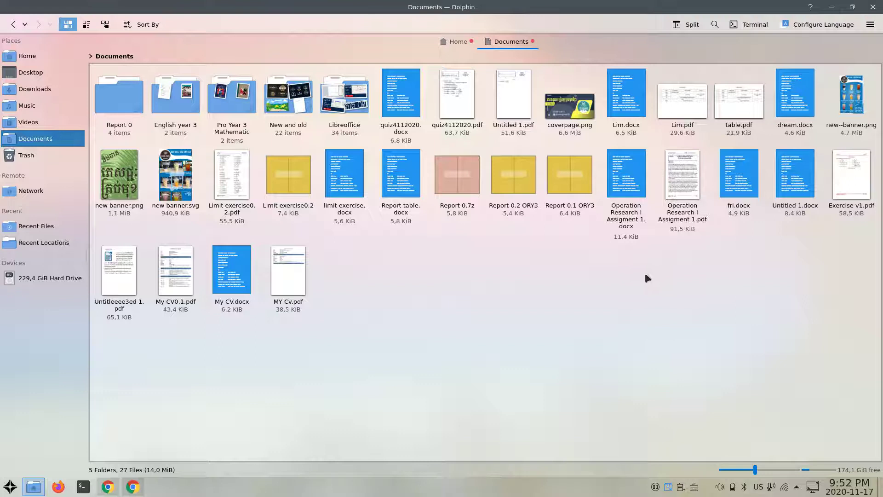
{"action": "left_click", "coordinate": [142, 491]}
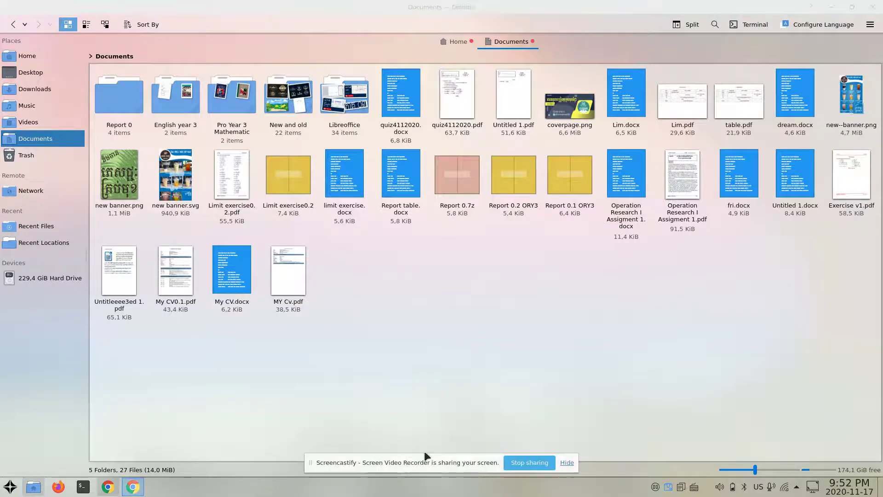